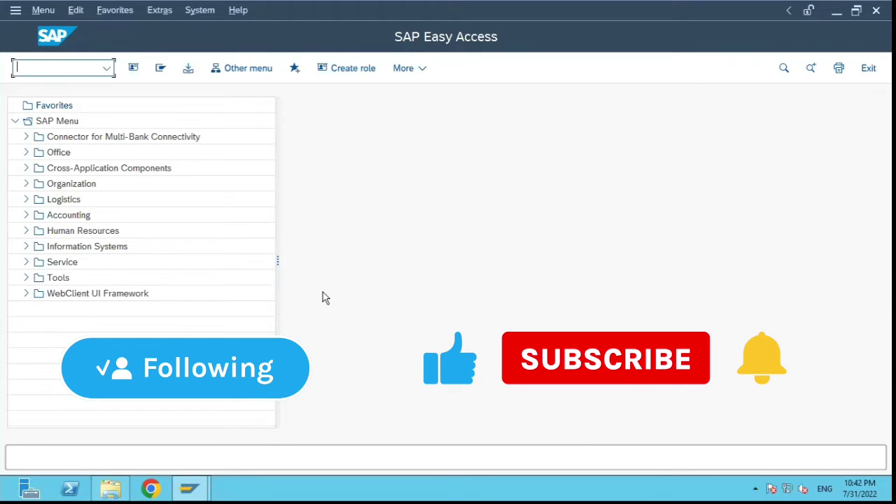
- Start the ABAP Editor with transaction SE38
{"action": "type", "text": "se38"}
{"action": "key", "text": "Return"}
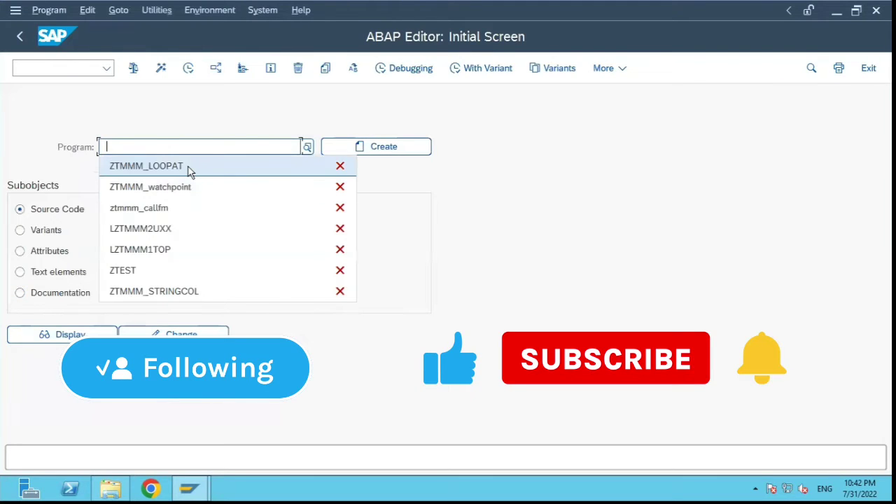
{"action": "left_click", "coordinate": [189, 168]}
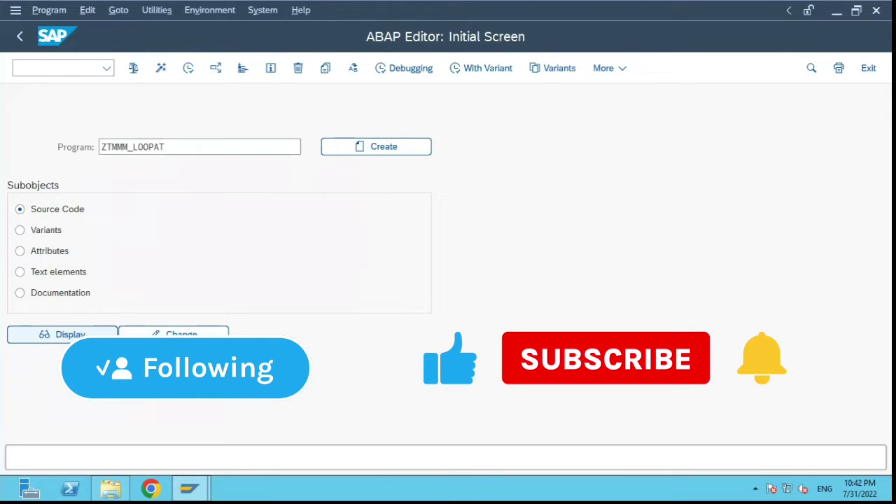
{"action": "left_click", "coordinate": [62, 334]}
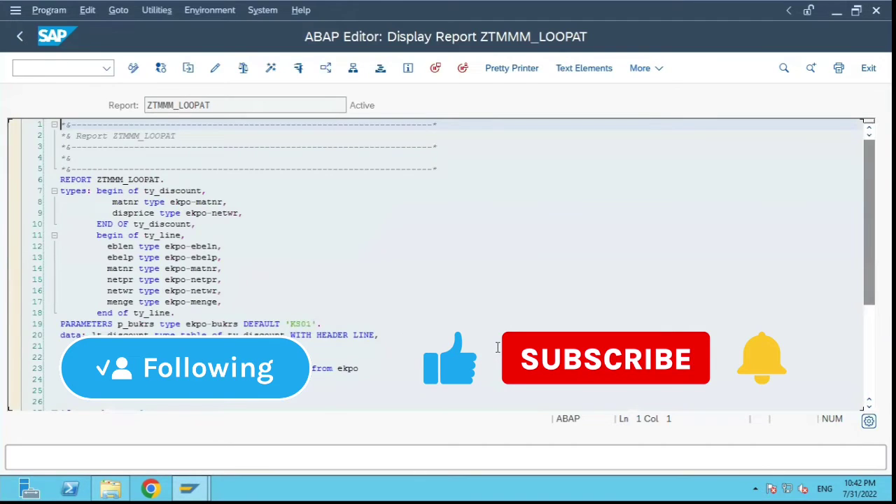
{"action": "scroll", "coordinate": [497, 348], "scroll_direction": "down", "scroll_amount": 5}
{"action": "scroll", "coordinate": [499, 345], "scroll_direction": "up", "scroll_amount": 4}
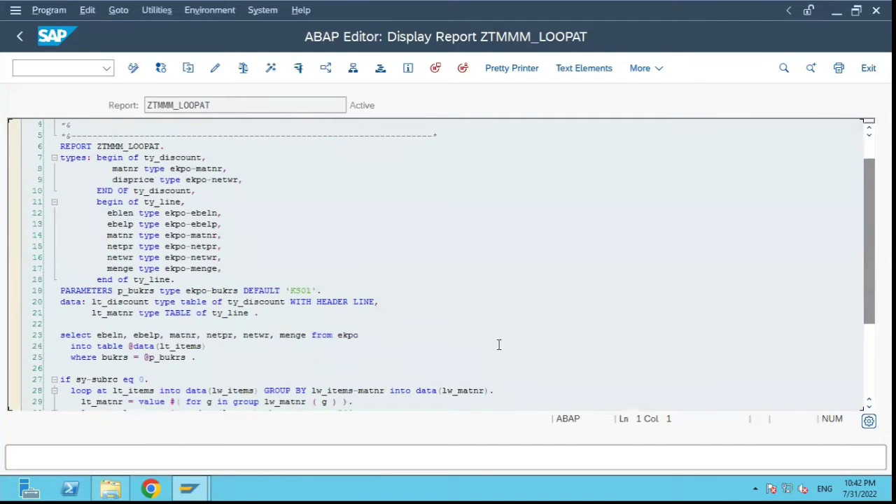
{"action": "left_click", "coordinate": [354, 70]}
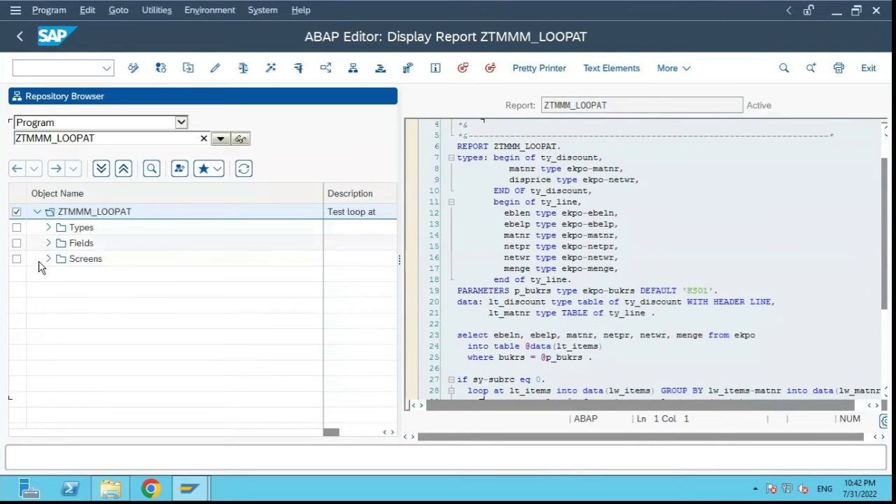
{"action": "left_click", "coordinate": [19, 37]}
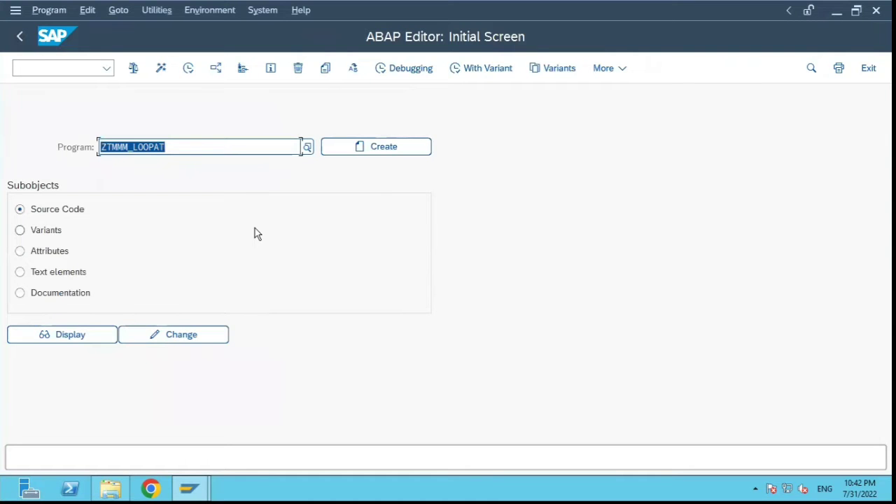
{"action": "key", "text": "End"}
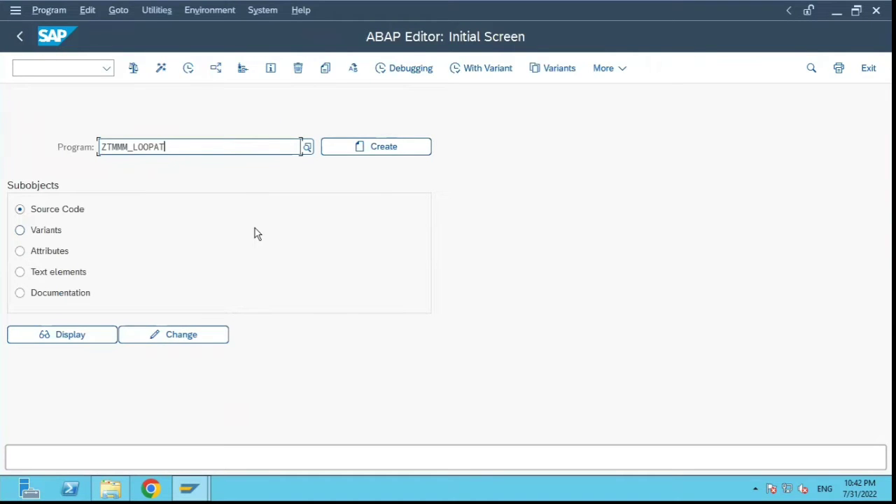
{"action": "key", "text": "F3"}
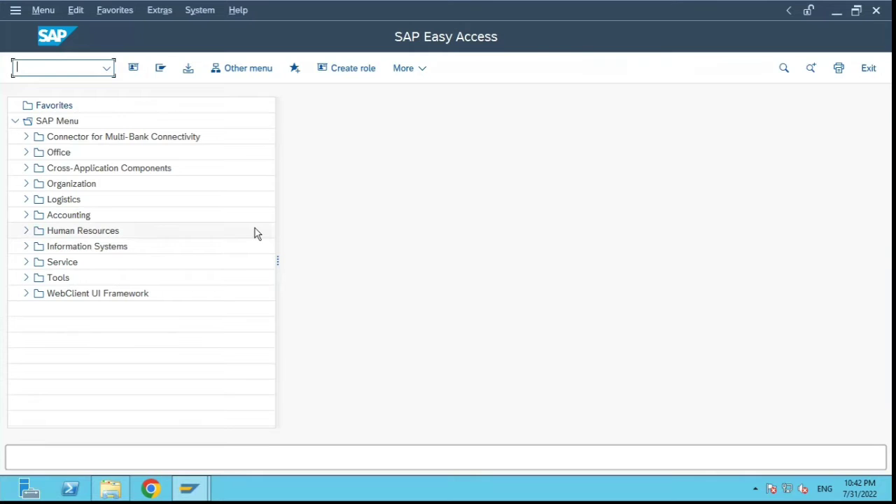
- Open SE93 transaction maintenance and enter ztmmloop as the new transaction code
{"action": "type", "text": "se93"}
{"action": "key", "text": "Return"}
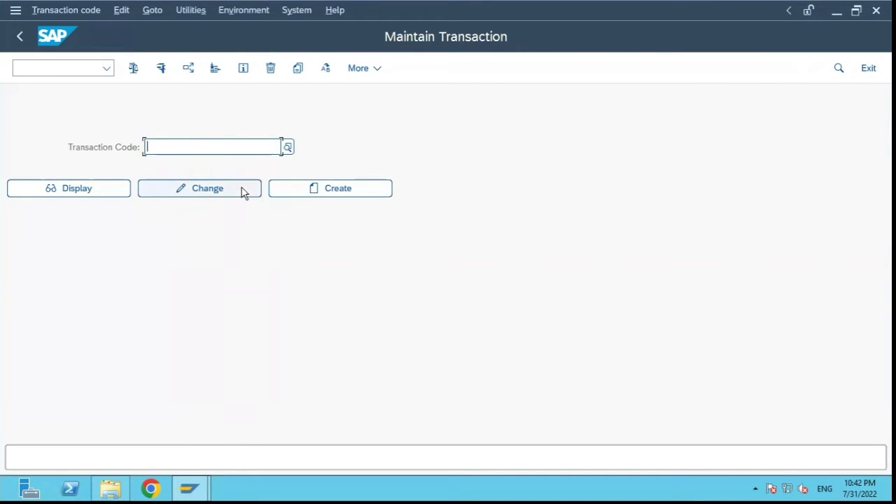
{"action": "type", "text": "z"}
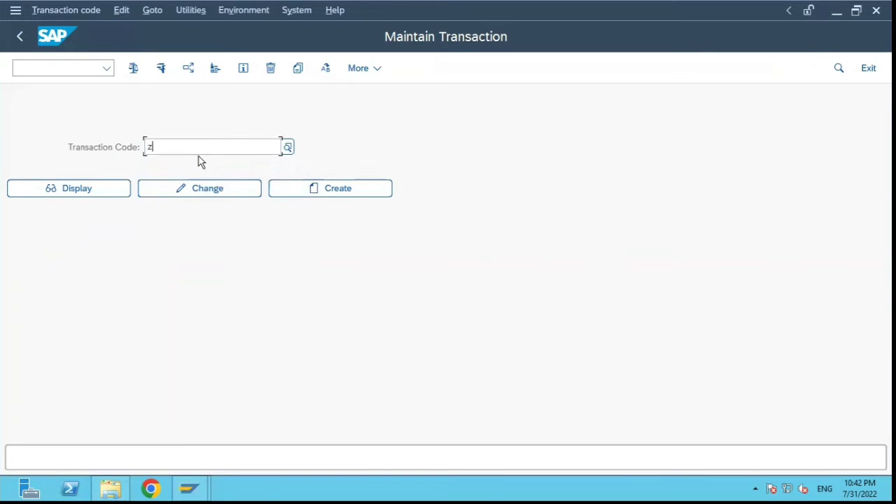
{"action": "type", "text": "tmmloop"}
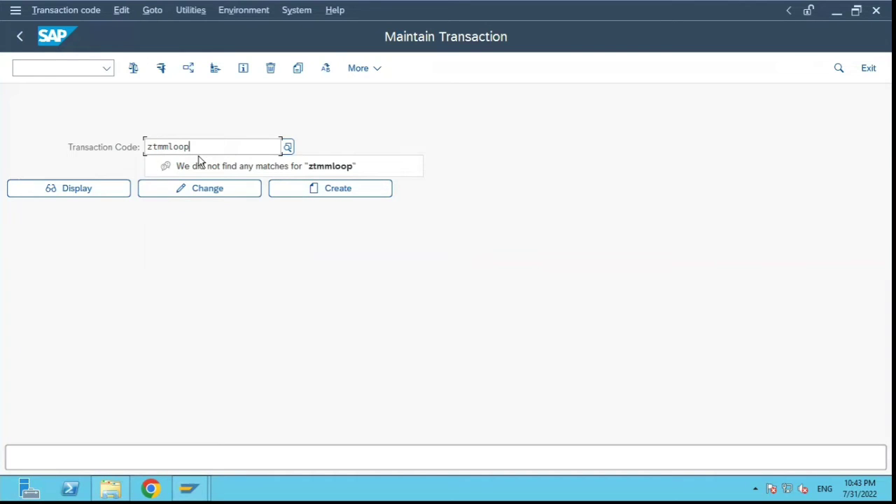
{"action": "left_click", "coordinate": [341, 193]}
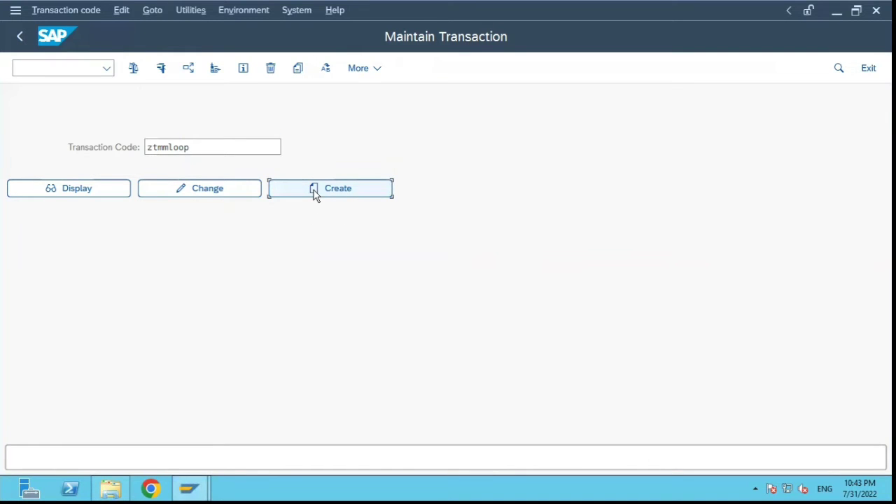
- Create ZTMMLOOP with short text 'Loop program' as a report transaction with selection screen
{"action": "left_click", "coordinate": [315, 193]}
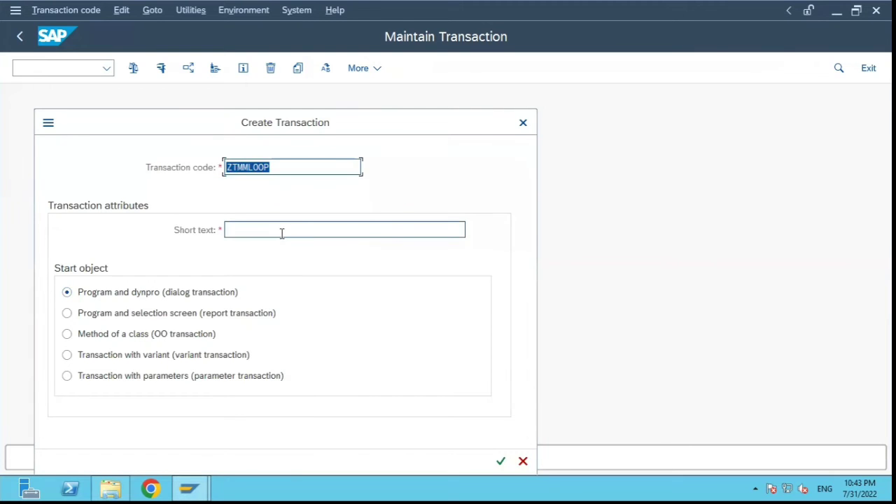
{"action": "left_click", "coordinate": [281, 231]}
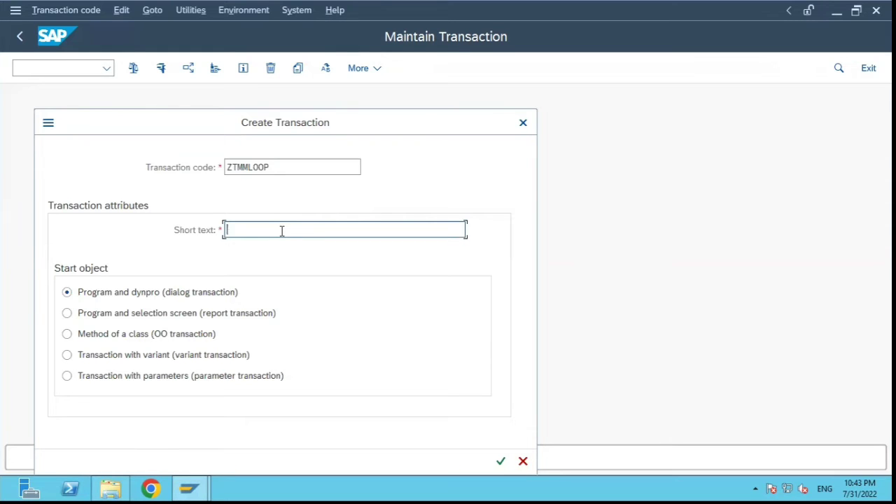
{"action": "type", "text": "Loop program"}
{"action": "left_click", "coordinate": [175, 318]}
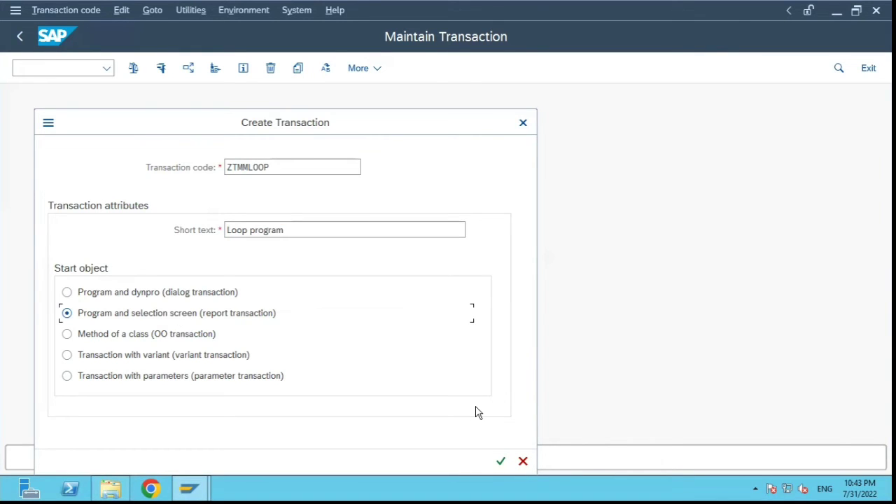
- Set ZTMMM_LOOPAT as the program that ZTMMLOOP starts
{"action": "left_click", "coordinate": [500, 463]}
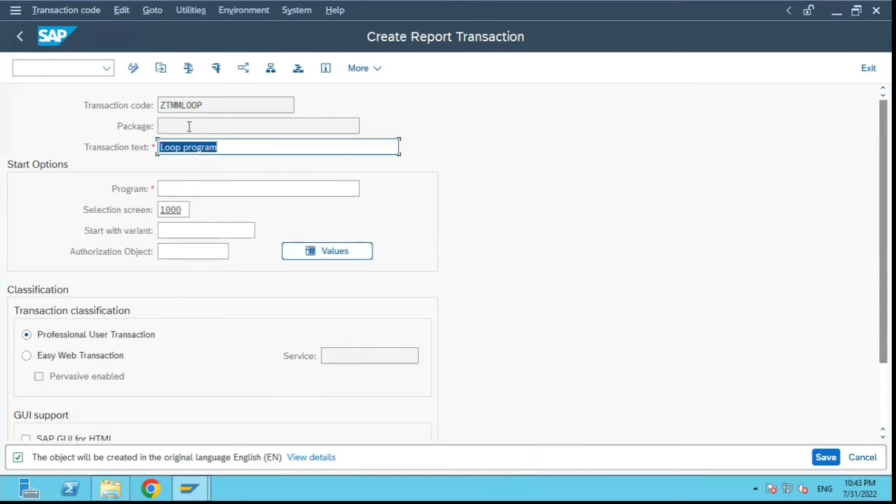
{"action": "left_click", "coordinate": [189, 189]}
{"action": "type", "text": "ZTMMM_LOOPAT"}
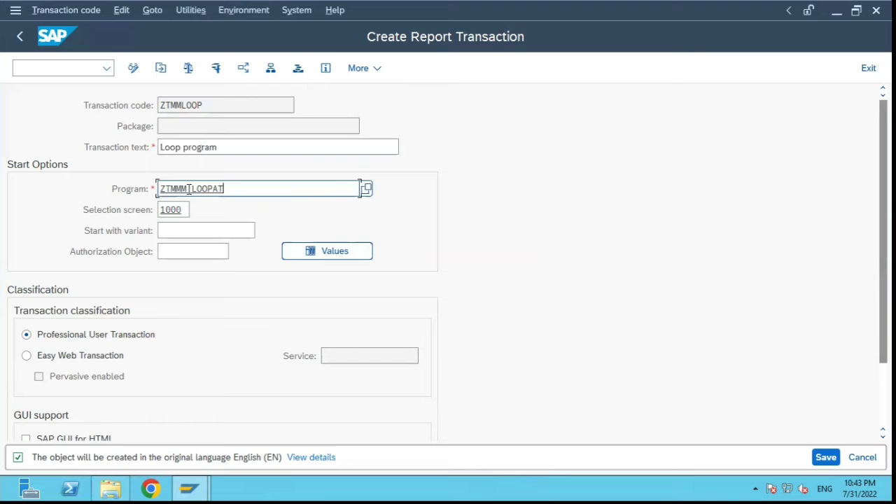
{"action": "key", "text": "Return"}
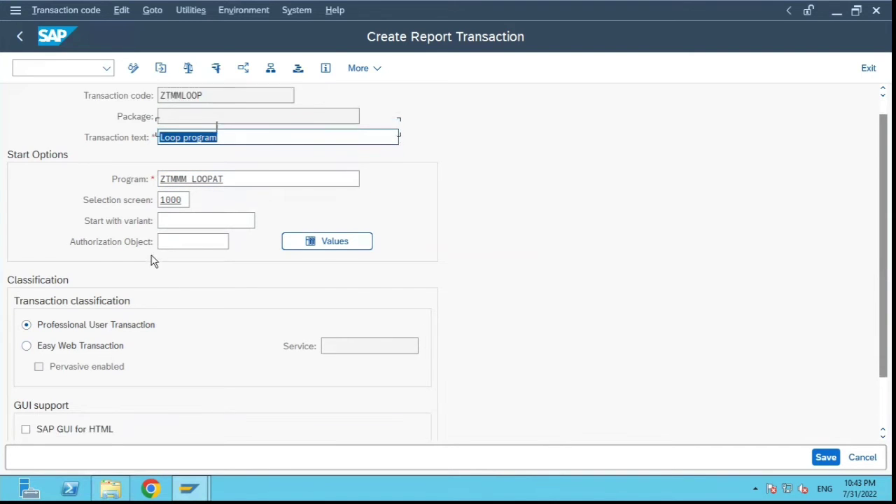
- Enable HTML, Java and Windows GUI support and save ZTMMLOOP as a local object
{"action": "scroll", "coordinate": [153, 257], "scroll_direction": "down", "scroll_amount": 2}
{"action": "scroll", "coordinate": [152, 269], "scroll_direction": "down", "scroll_amount": 1}
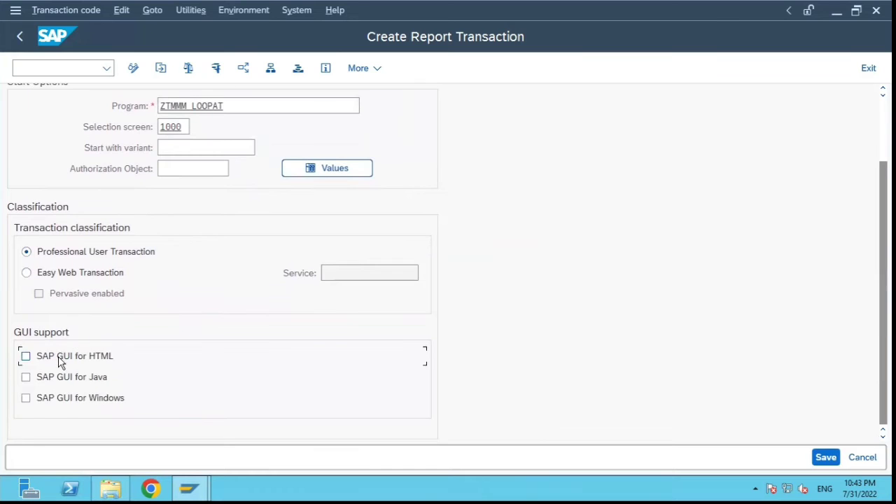
{"action": "left_click", "coordinate": [59, 360]}
{"action": "scroll", "coordinate": [134, 369], "scroll_direction": "down", "scroll_amount": 2}
{"action": "left_click", "coordinate": [53, 404]}
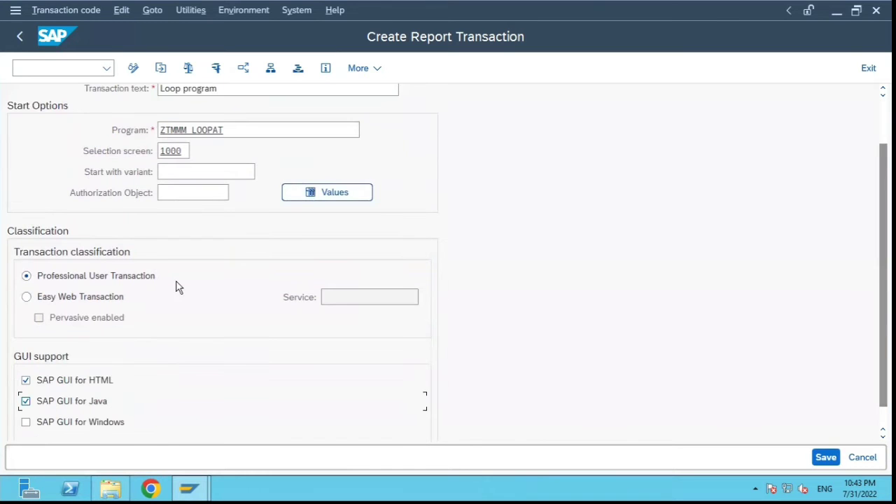
{"action": "left_click", "coordinate": [54, 423]}
{"action": "scroll", "coordinate": [410, 344], "scroll_direction": "up", "scroll_amount": 2}
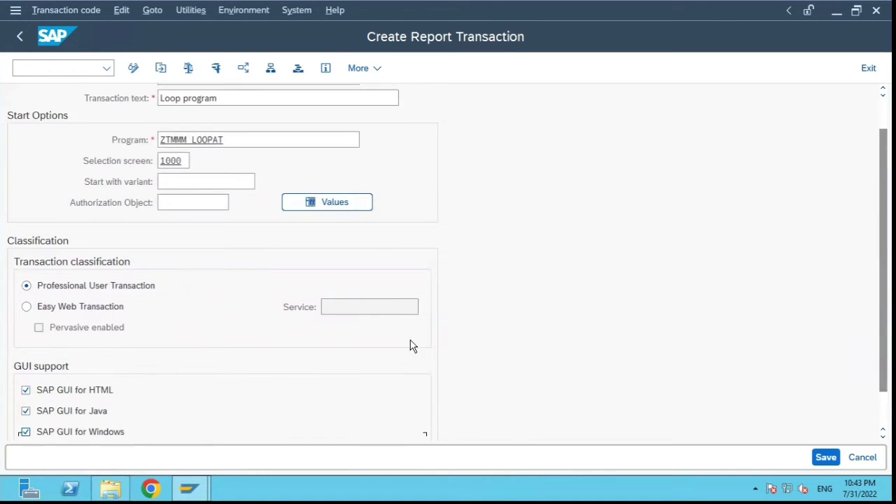
{"action": "left_click", "coordinate": [825, 457]}
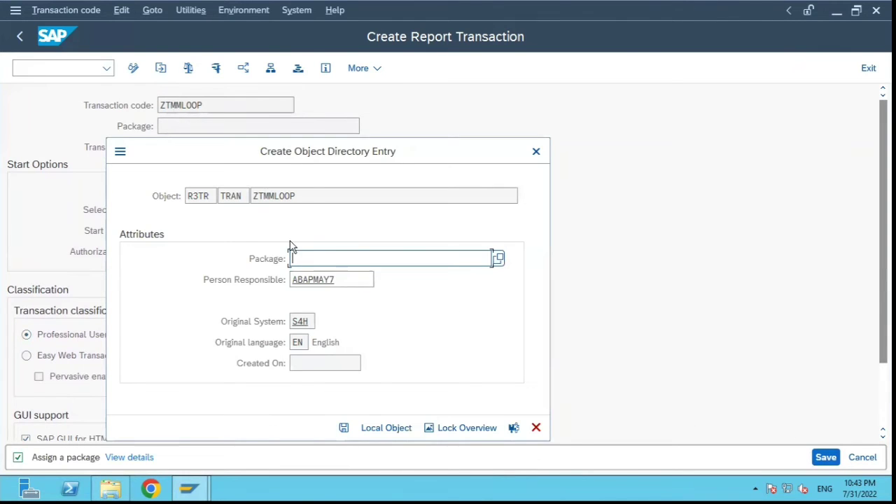
{"action": "left_click", "coordinate": [388, 429]}
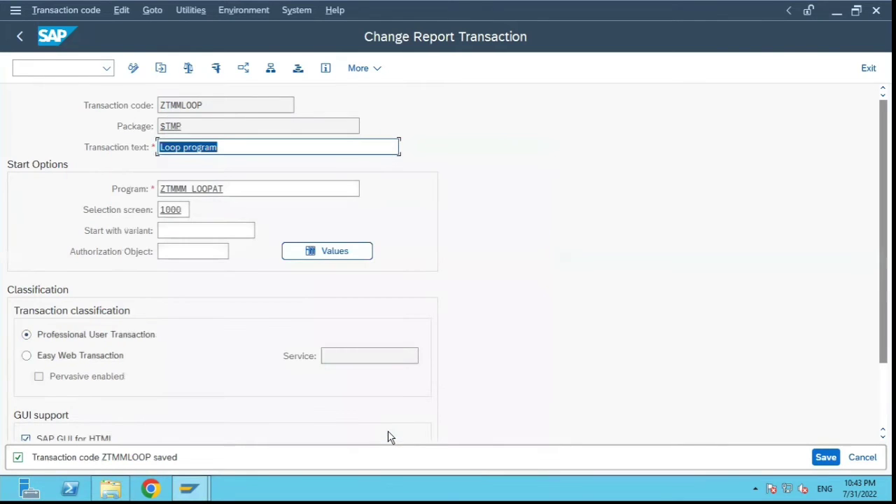
- Test-run ZTMMLOOP for company code KS01, close the output, and go back to Easy Access
{"action": "left_click", "coordinate": [214, 69]}
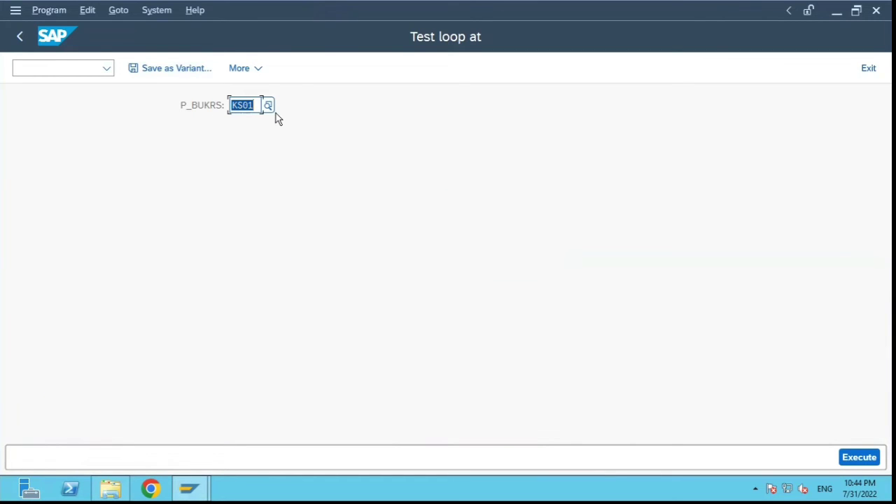
{"action": "left_click", "coordinate": [858, 457]}
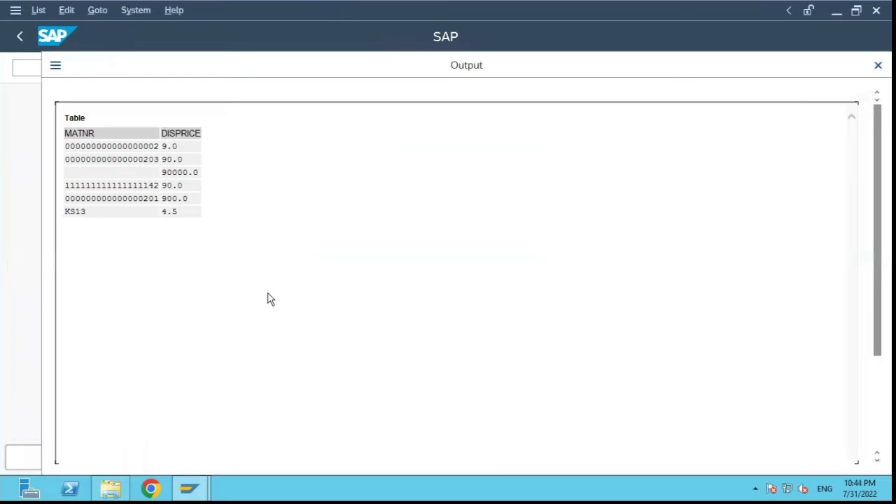
{"action": "left_click", "coordinate": [878, 65]}
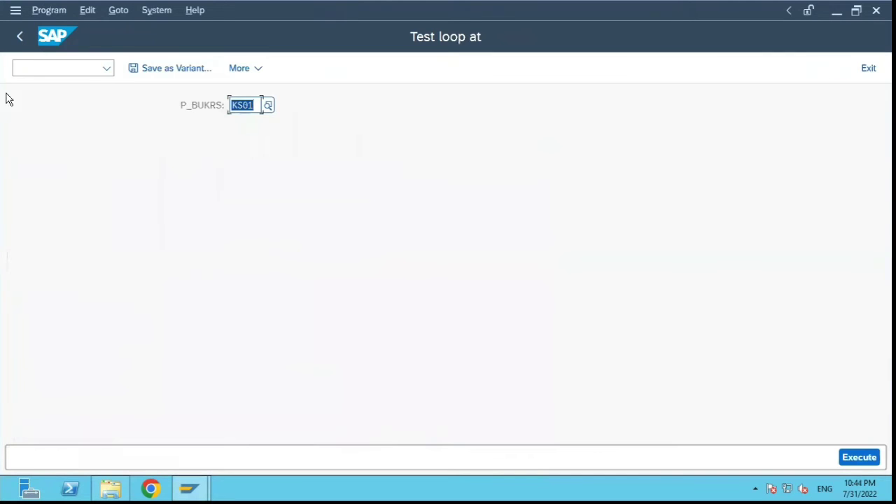
{"action": "left_click", "coordinate": [20, 37]}
{"action": "left_click", "coordinate": [20, 37]}
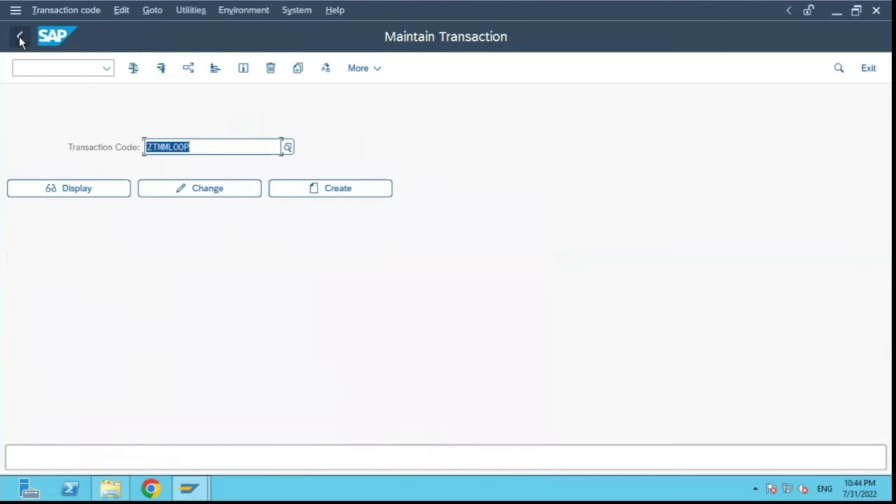
{"action": "left_click", "coordinate": [19, 37]}
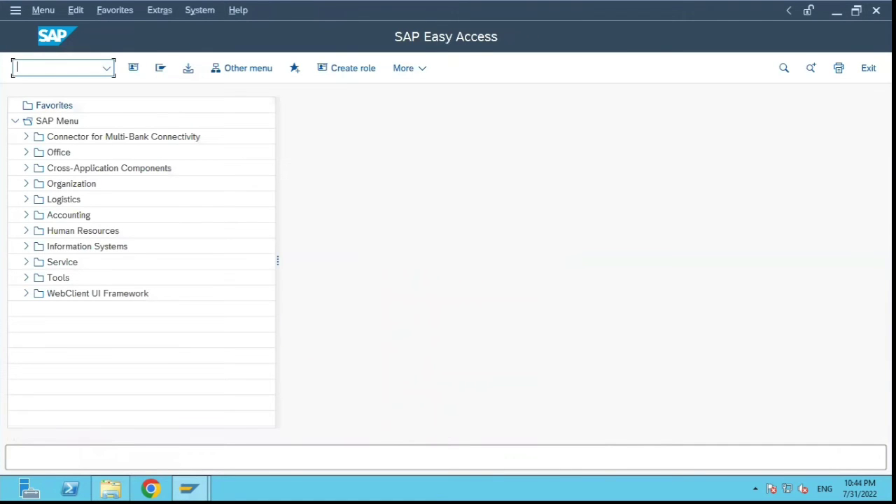
- Call ztmmloop directly, run it for KS01, and close its MATNR/DISPRICE output
{"action": "type", "text": "ztmmloop"}
{"action": "key", "text": "Return"}
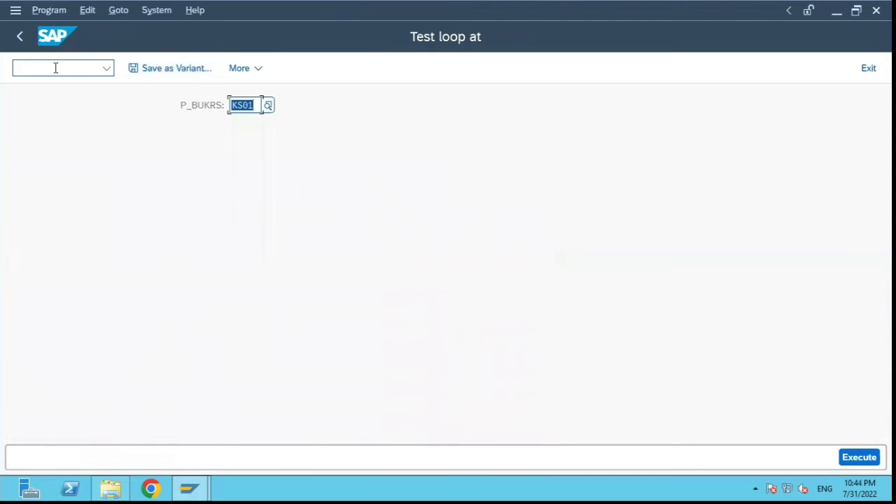
{"action": "left_click", "coordinate": [866, 462]}
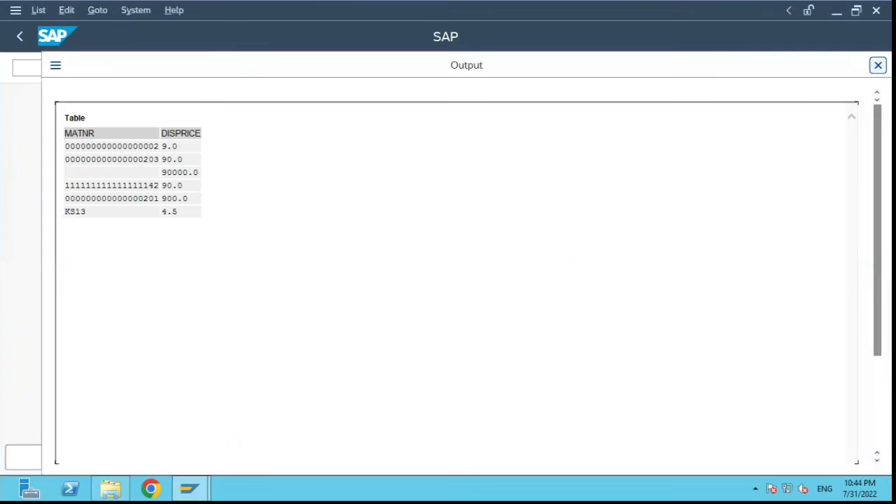
{"action": "left_click", "coordinate": [877, 65]}
{"action": "left_click", "coordinate": [21, 35]}
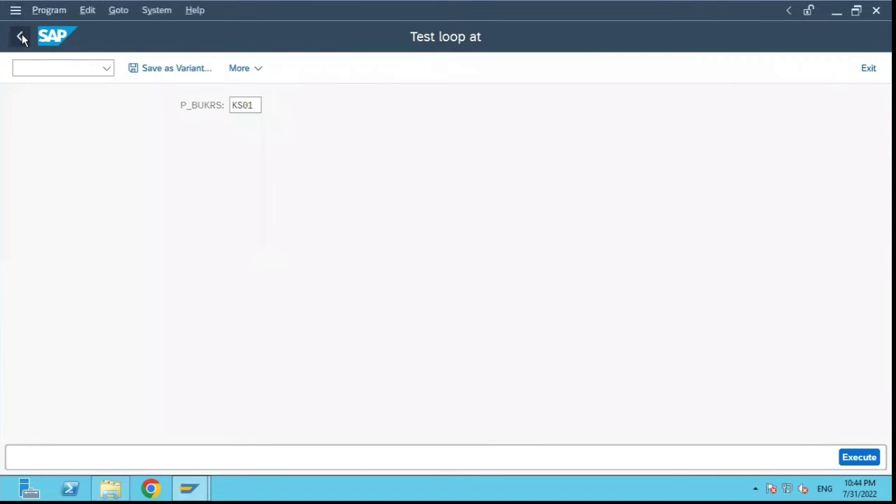
- Reopen SE38 from the command history and open ZTMMM_LOOPAT in change mode
{"action": "left_click", "coordinate": [106, 70]}
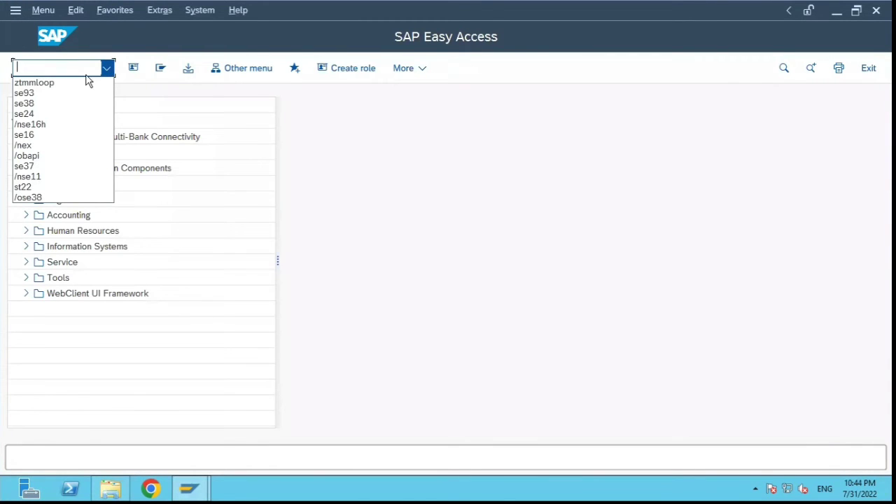
{"action": "left_click", "coordinate": [33, 104]}
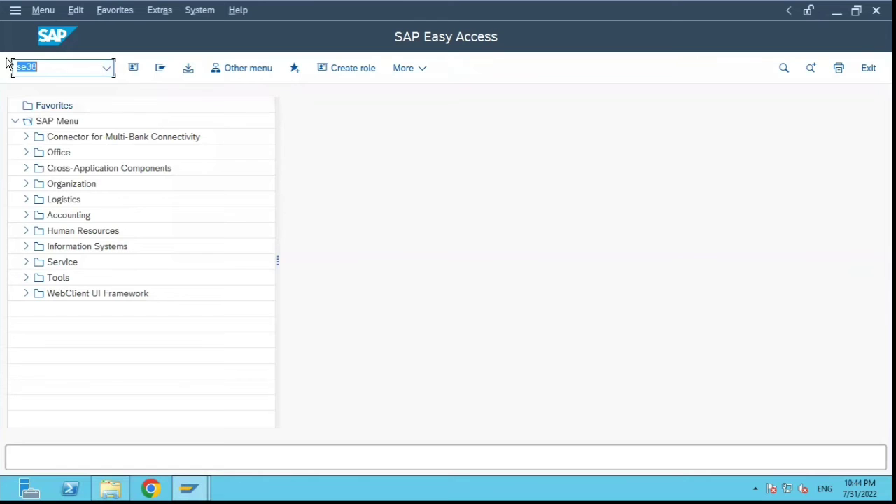
{"action": "key", "text": "Return"}
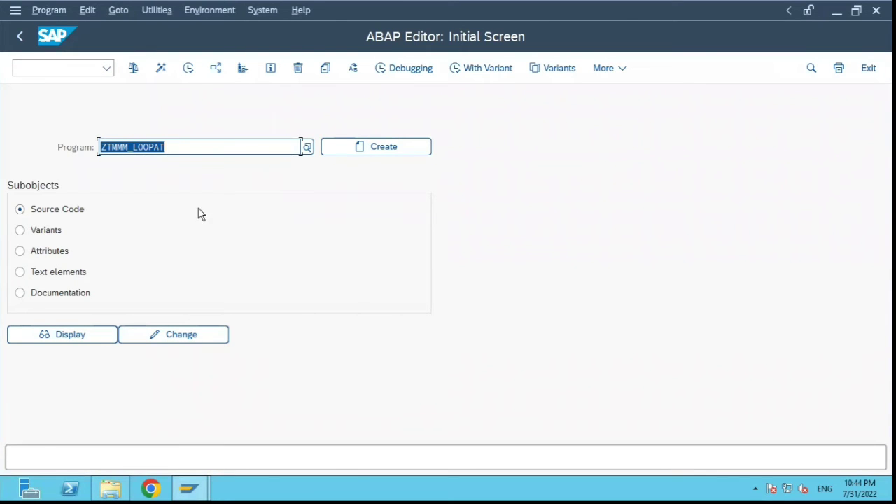
{"action": "left_click", "coordinate": [154, 338]}
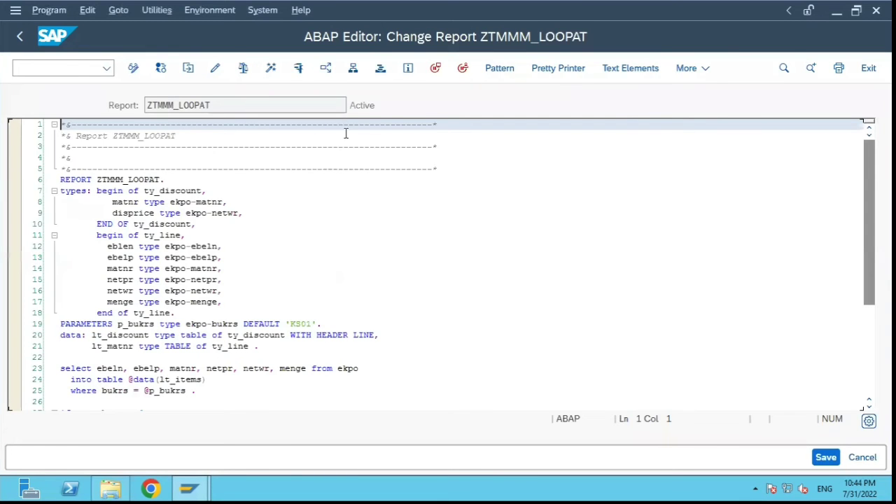
- Show ZTMMM_LOOPAT's object list and create a new transaction from its Transactions folder
{"action": "left_click", "coordinate": [353, 68]}
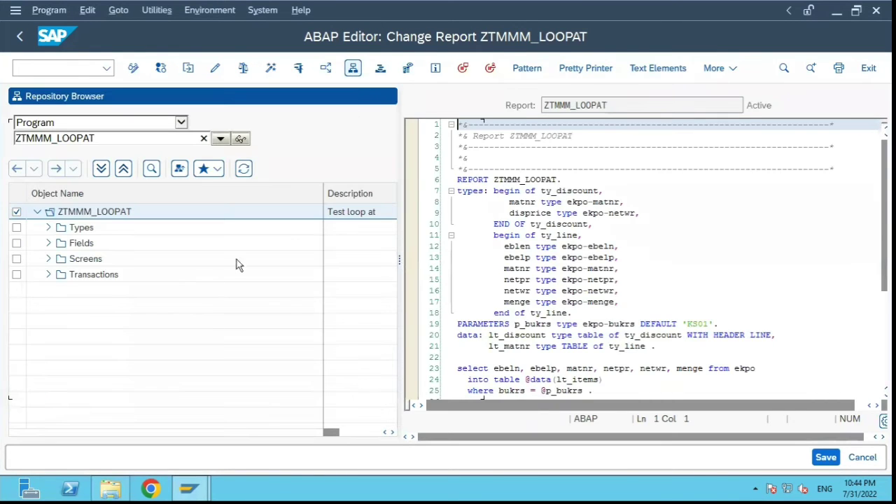
{"action": "left_click", "coordinate": [48, 274]}
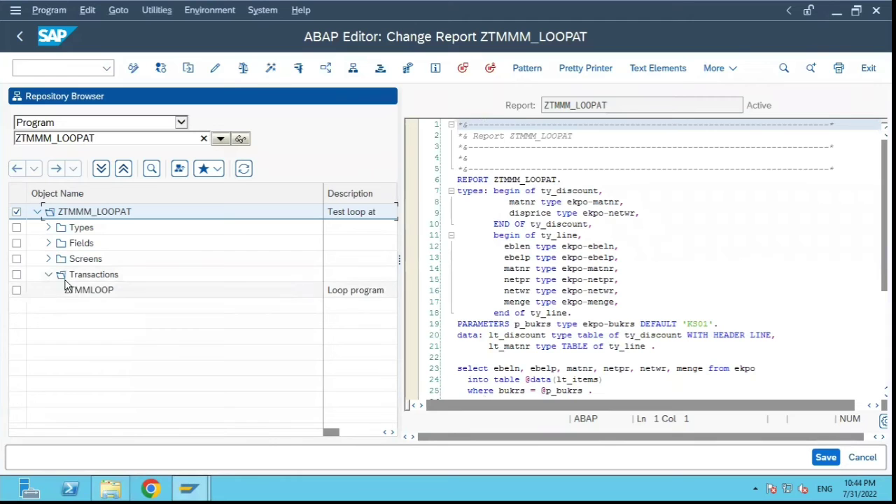
{"action": "left_click", "coordinate": [110, 278]}
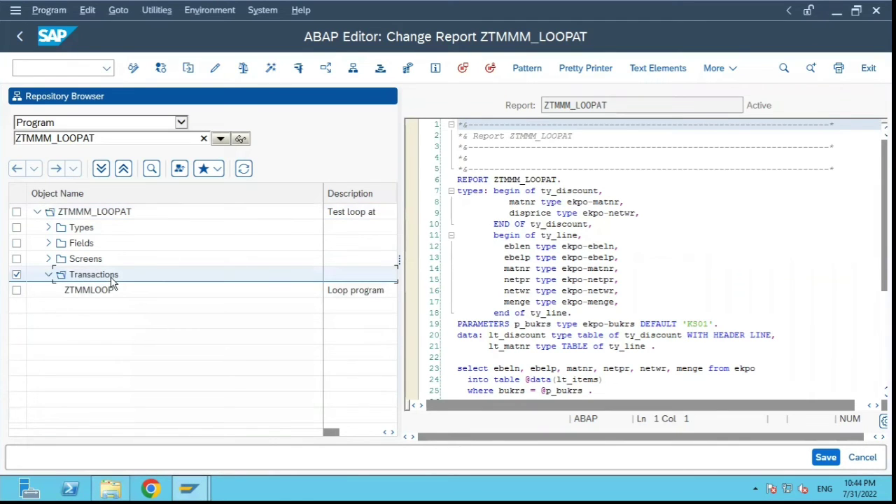
{"action": "left_click", "coordinate": [91, 213]}
{"action": "right_click", "coordinate": [92, 214]}
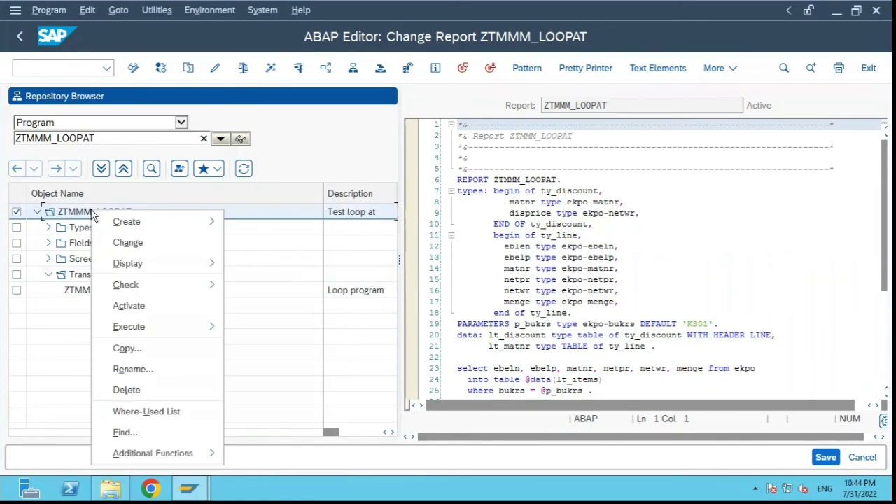
{"action": "mouse_move", "coordinate": [168, 225]}
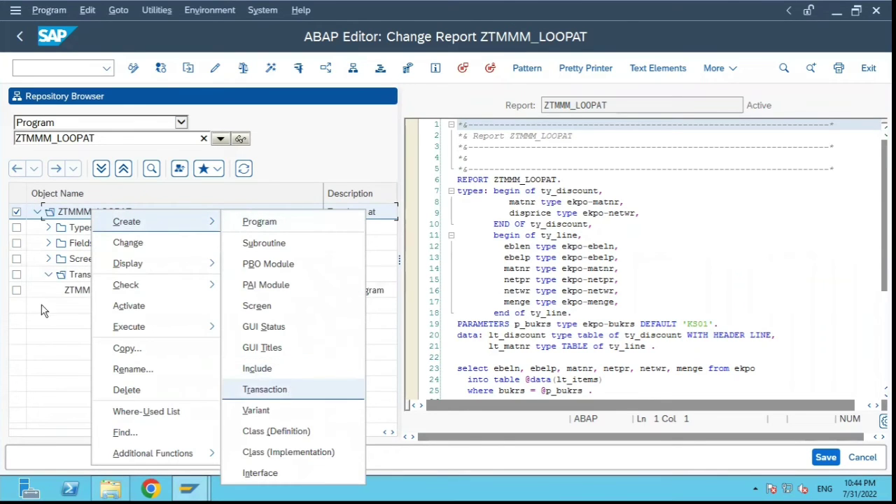
{"action": "left_click", "coordinate": [73, 276]}
{"action": "right_click", "coordinate": [74, 277]}
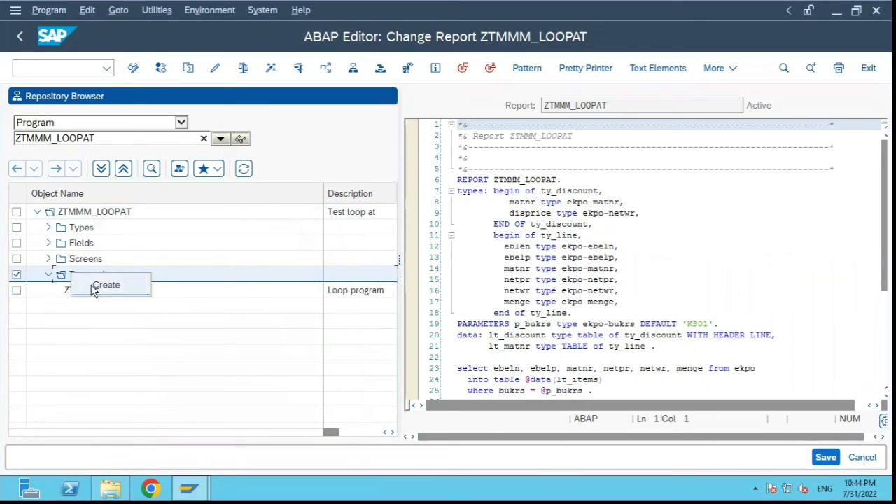
{"action": "left_click", "coordinate": [104, 285]}
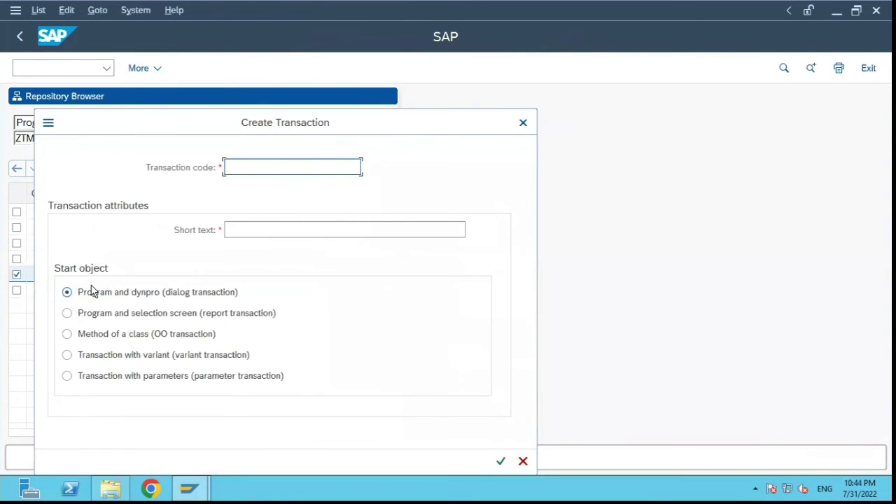
- Define ZTMMLOOP2 with short text '2nd tcode' as a report transaction with selection screen
{"action": "left_click", "coordinate": [243, 168]}
{"action": "type", "text": "ztmml"}
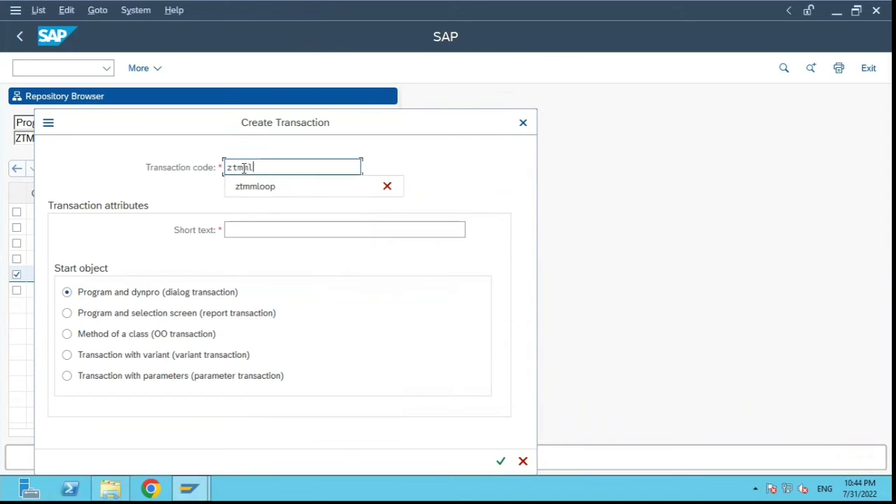
{"action": "type", "text": "oop2"}
{"action": "left_click", "coordinate": [252, 228]}
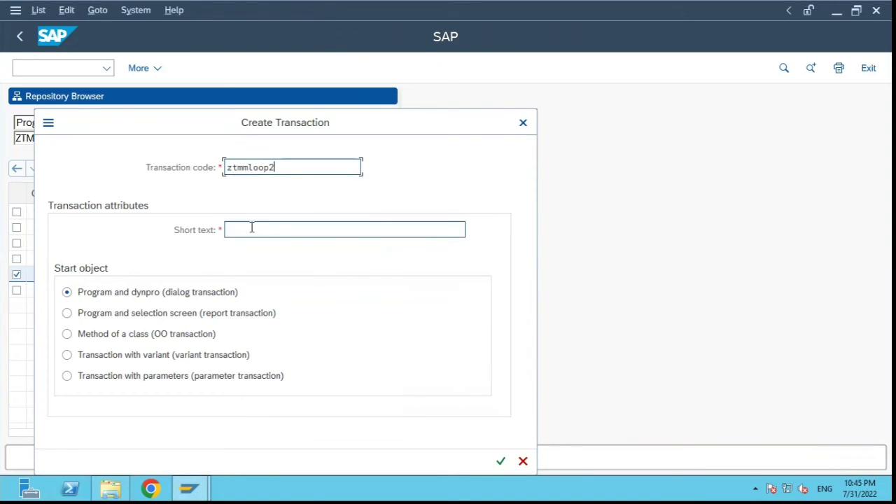
{"action": "type", "text": "2n"}
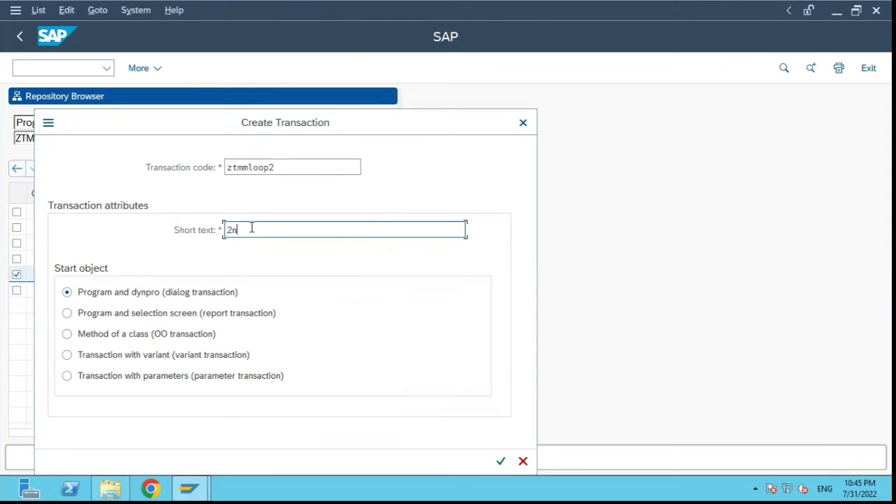
{"action": "type", "text": "d tcode"}
{"action": "left_click", "coordinate": [136, 315]}
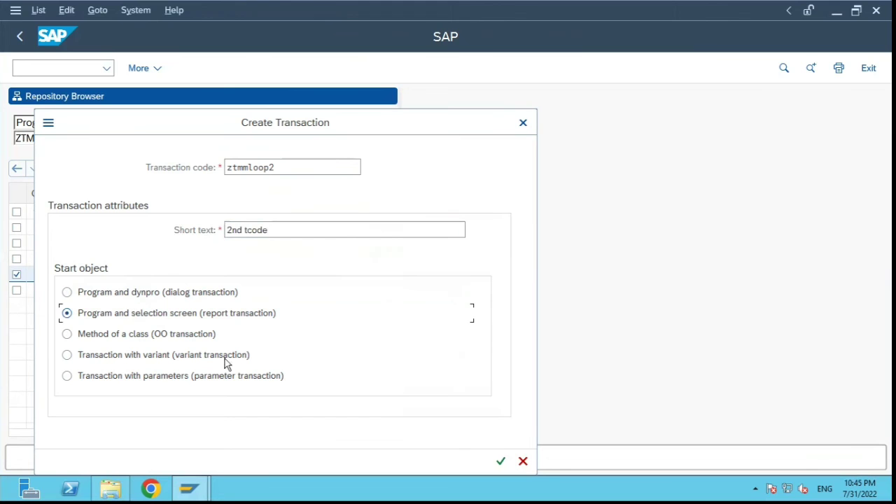
{"action": "left_click", "coordinate": [500, 461]}
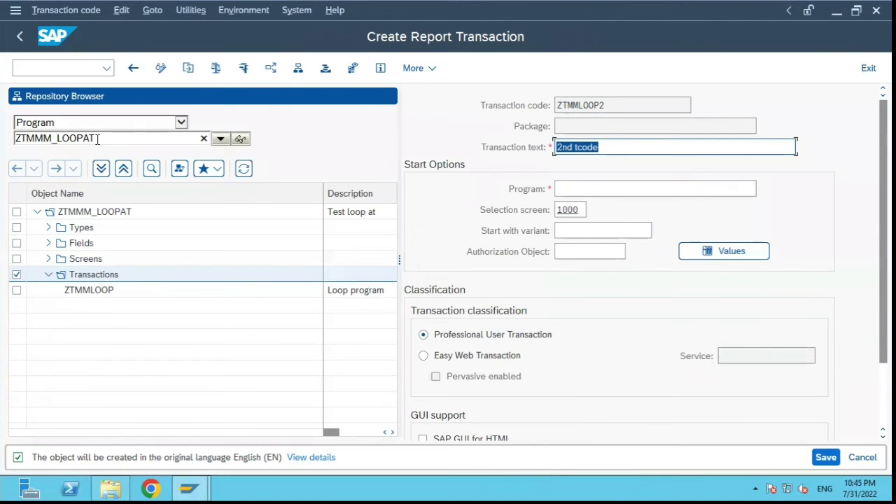
- Copy ZTMMM_LOOPAT into the Program field as ZTMMLOOP2's start program
{"action": "left_click_drag", "start_coordinate": [98, 138], "coordinate": [14, 138]}
{"action": "key", "text": "ctrl+c"}
{"action": "left_click", "coordinate": [598, 187]}
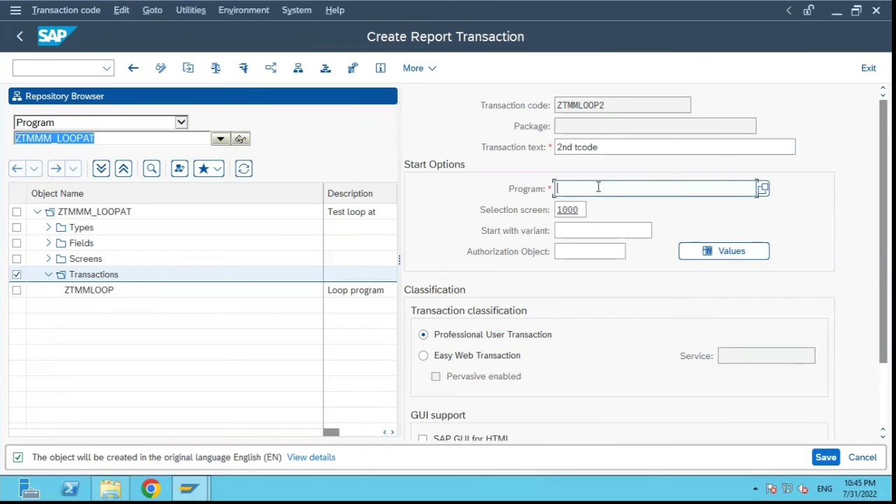
{"action": "key", "text": "ctrl+v"}
{"action": "key", "text": "Return"}
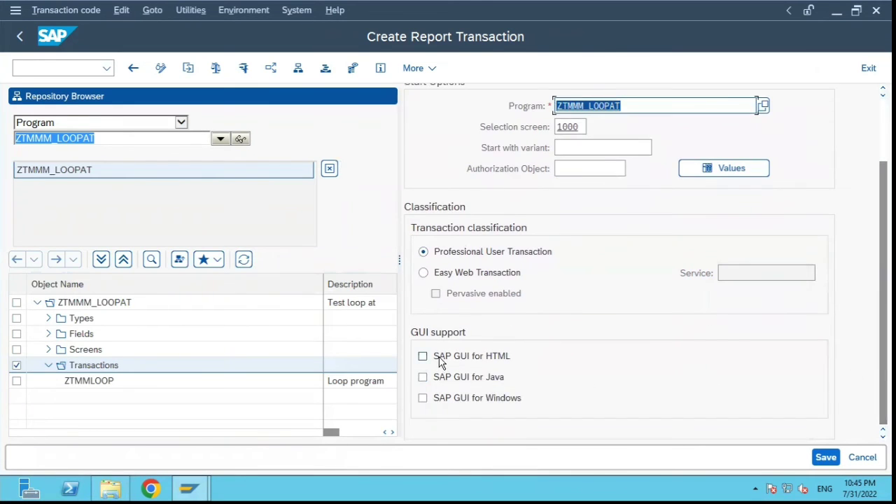
- Enable HTML, Java and Windows GUI support and save ZTMMLOOP2 as a local object
{"action": "left_click", "coordinate": [438, 357]}
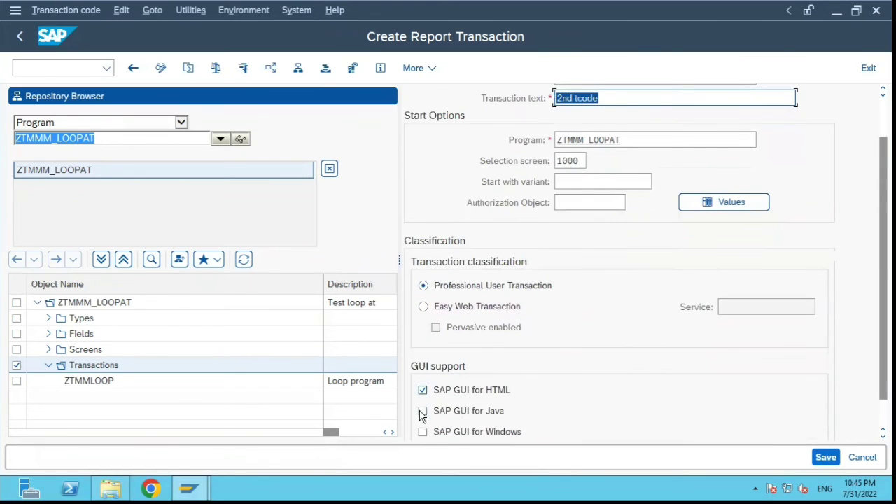
{"action": "left_click", "coordinate": [422, 411]}
{"action": "left_click", "coordinate": [423, 432]}
{"action": "left_click", "coordinate": [825, 457]}
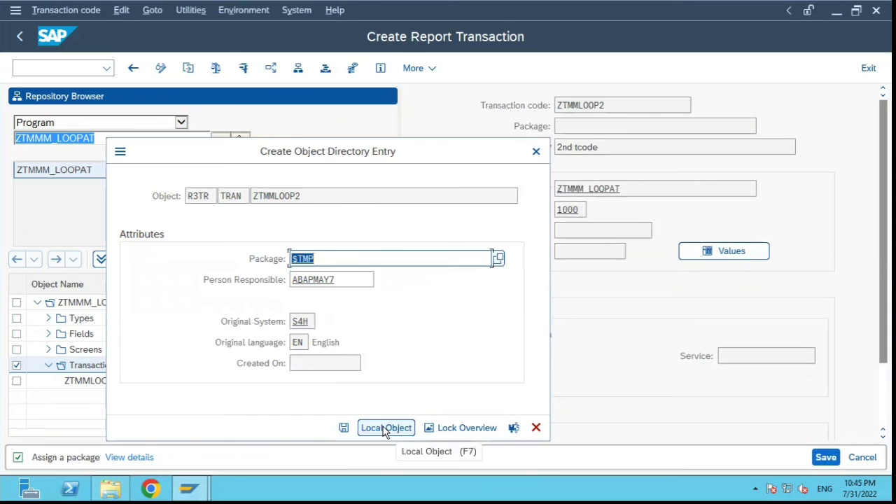
{"action": "left_click", "coordinate": [385, 428]}
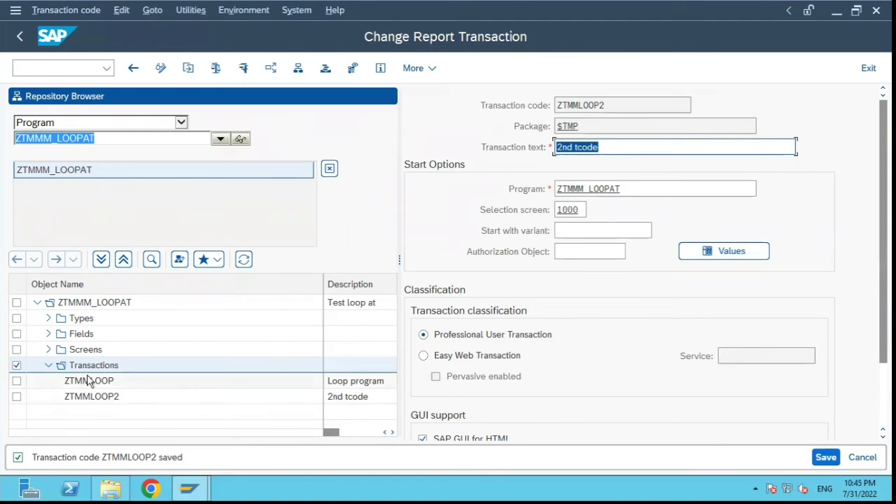
{"action": "left_click", "coordinate": [91, 169]}
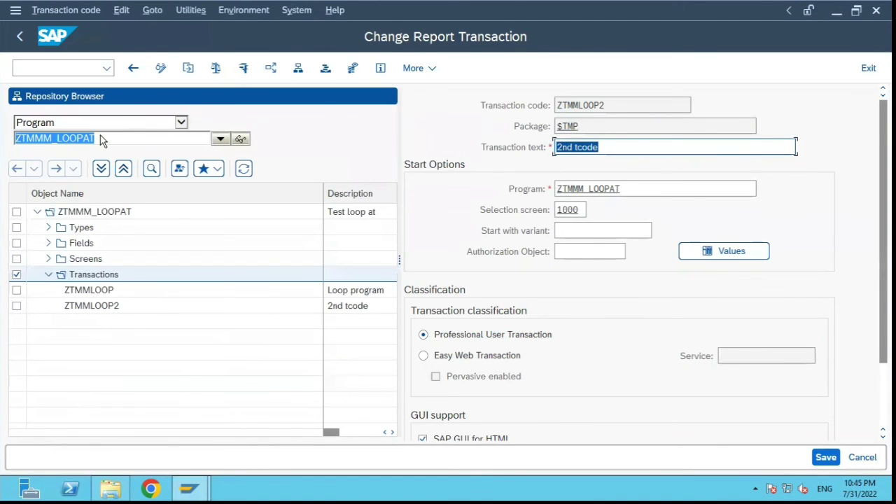
{"action": "left_click", "coordinate": [97, 306]}
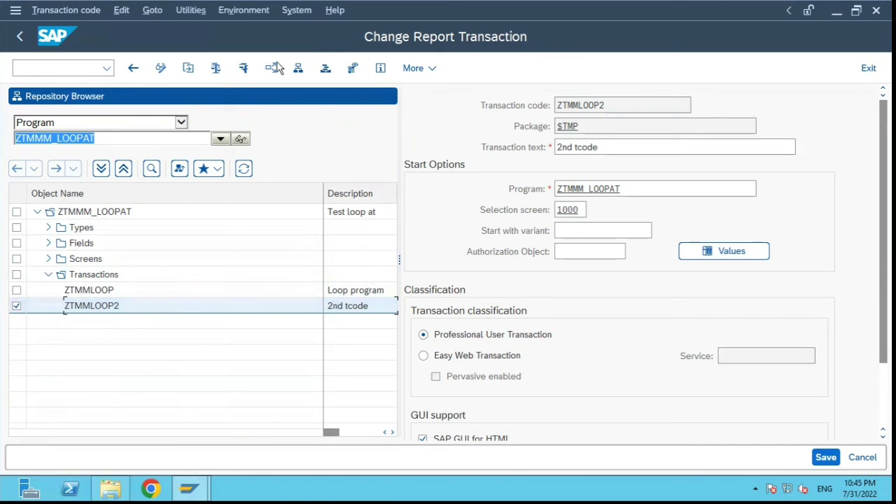
{"action": "left_click", "coordinate": [243, 69]}
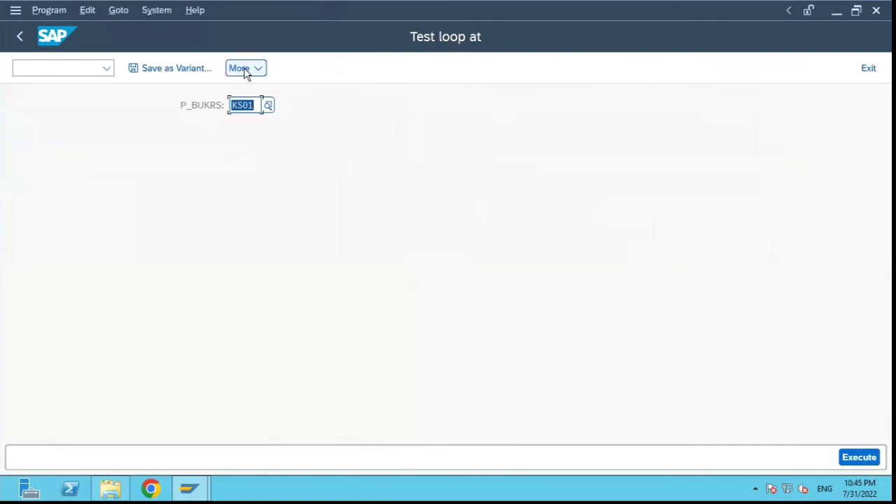
{"action": "left_click", "coordinate": [861, 459]}
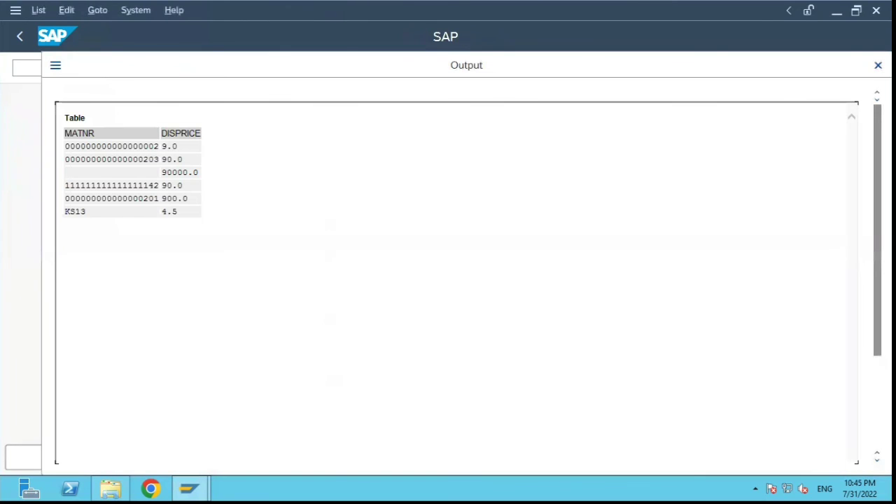
{"action": "left_click", "coordinate": [875, 64]}
{"action": "left_click", "coordinate": [867, 68]}
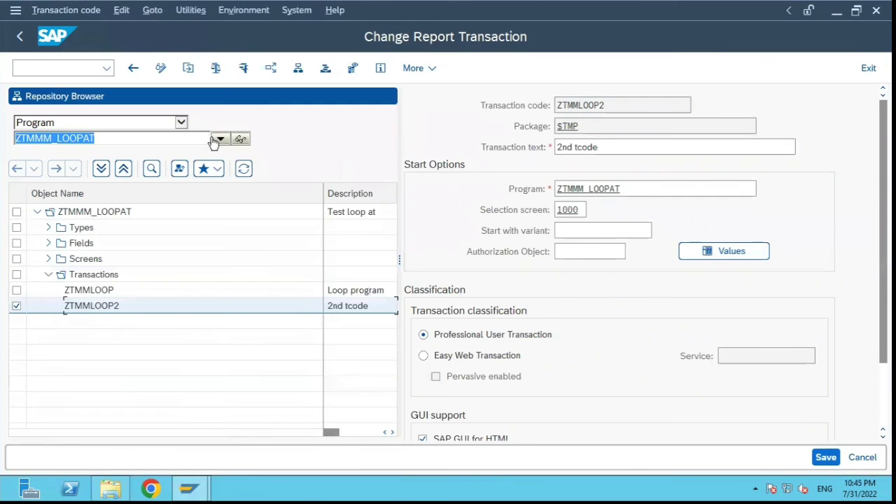
- Go back from the ABAP Editor to the SAP Easy Access menu
{"action": "left_click", "coordinate": [20, 38]}
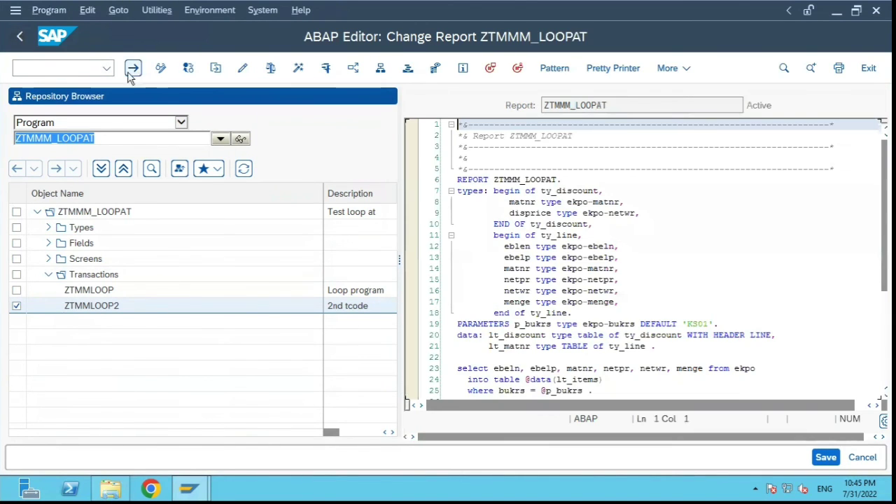
{"action": "key", "text": "F3"}
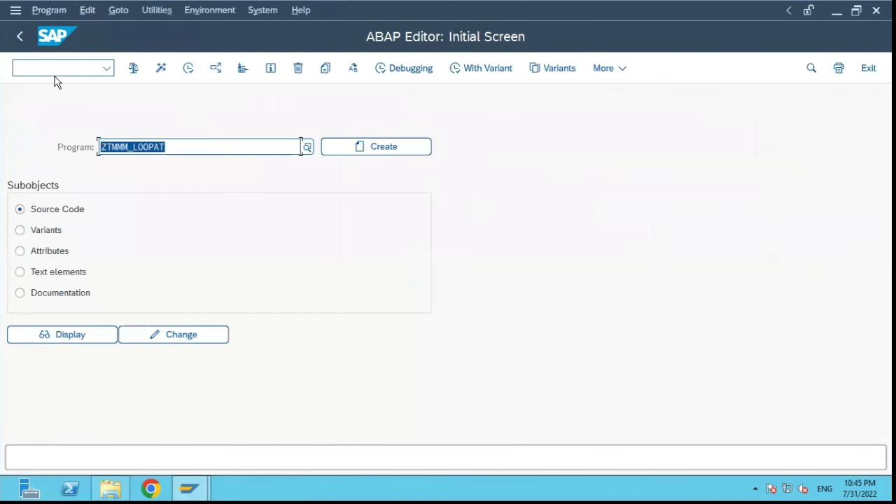
{"action": "left_click", "coordinate": [19, 37]}
- Run transaction ZTMMLOOP2 by recalling ztmmloop from history and appending 2
{"action": "left_click", "coordinate": [106, 69]}
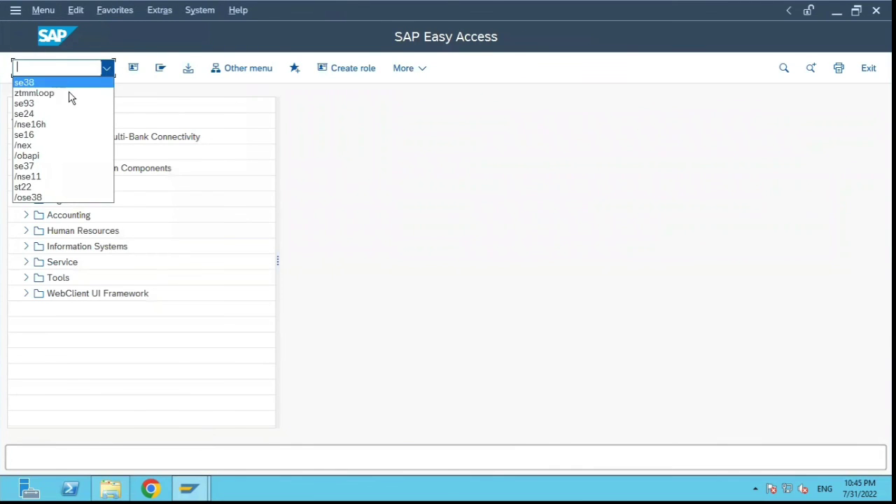
{"action": "left_click", "coordinate": [70, 92]}
{"action": "left_click", "coordinate": [76, 64]}
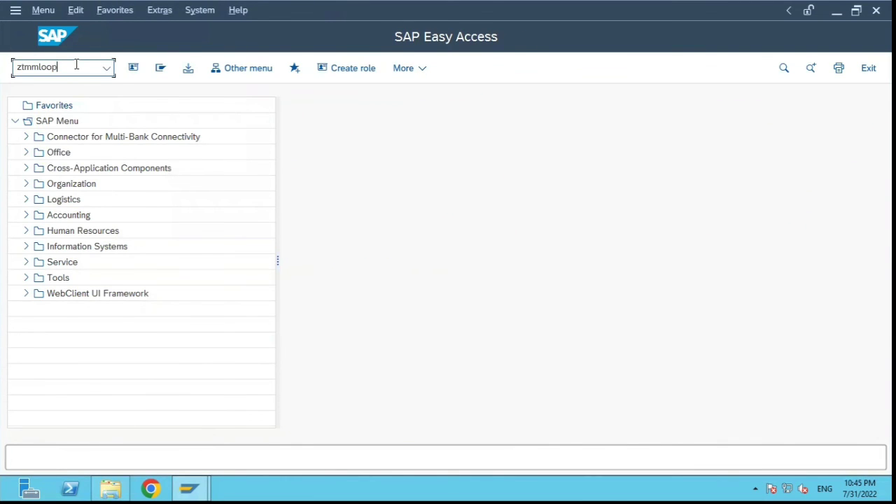
{"action": "type", "text": "2"}
{"action": "key", "text": "Return"}
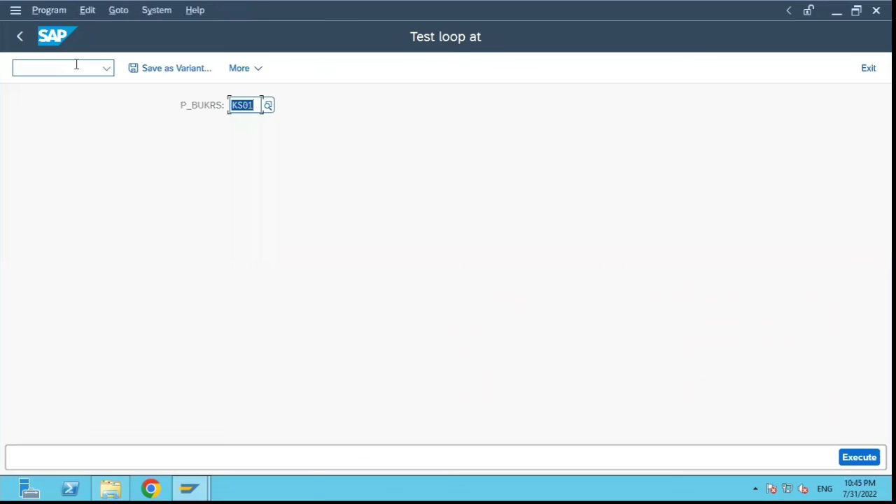